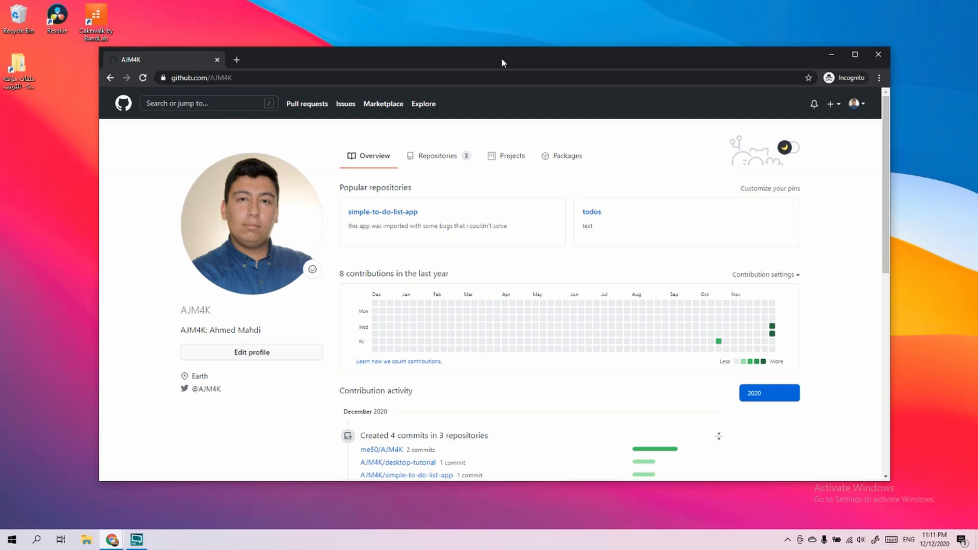
drag(497, 60, 497, 63)
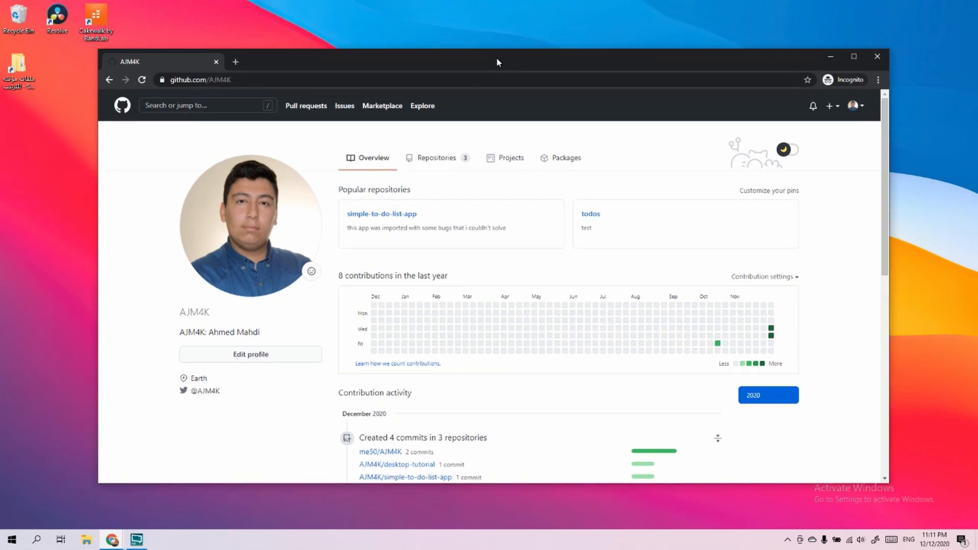
drag(498, 62, 499, 54)
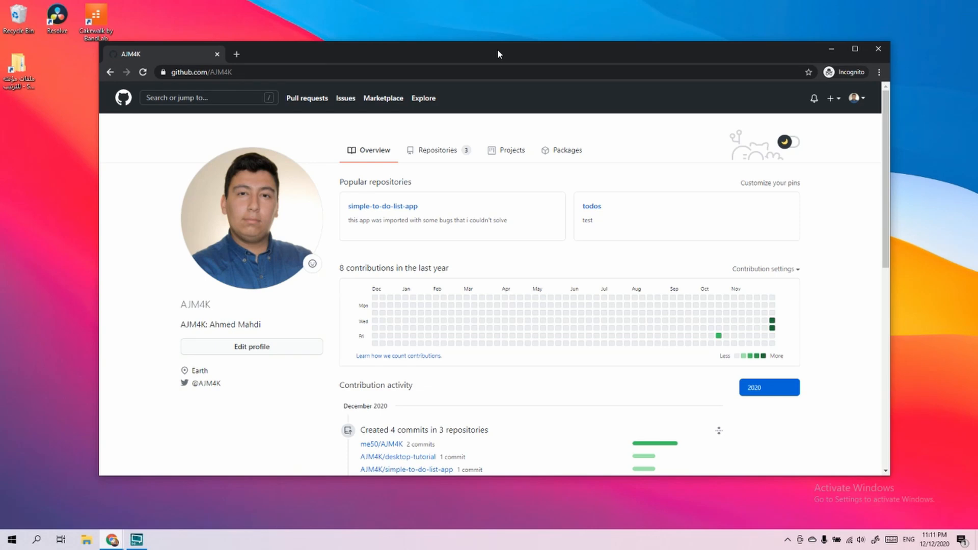
drag(498, 49, 499, 47)
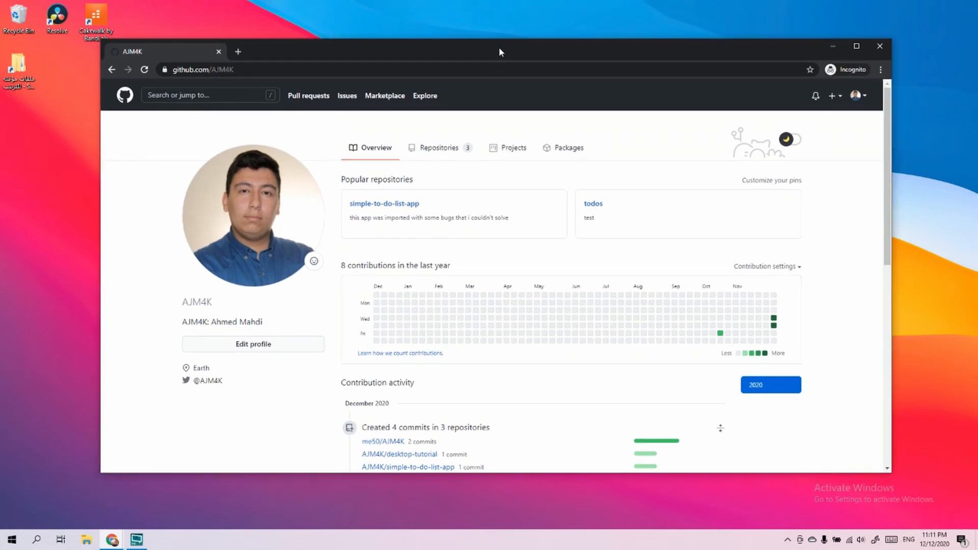
drag(500, 50, 556, 60)
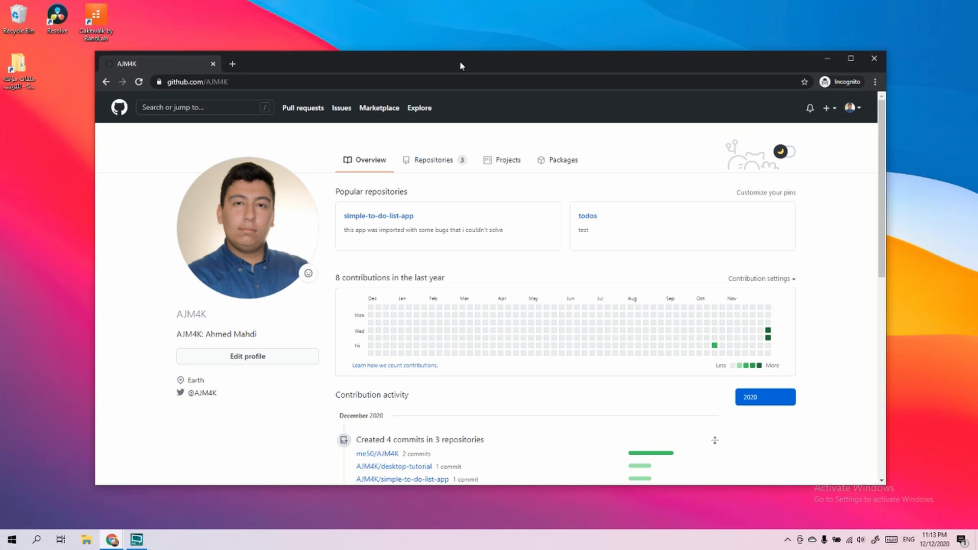
drag(460, 65, 461, 61)
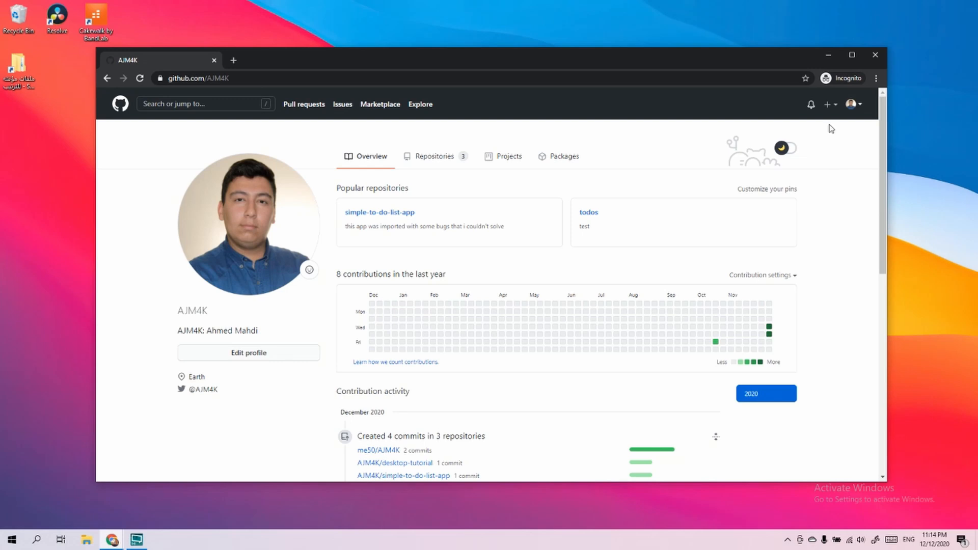
- Start a new repository and name it hello-world
click(827, 105)
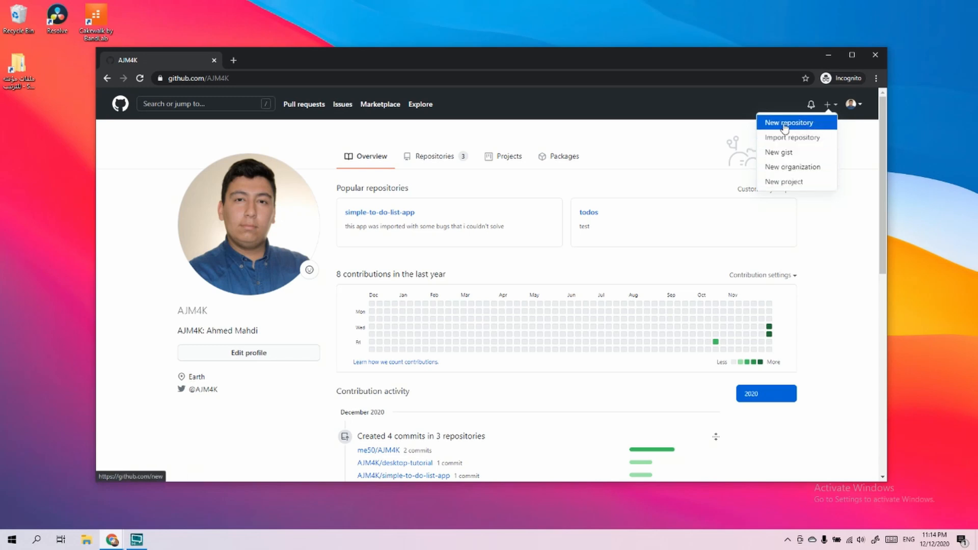
click(821, 127)
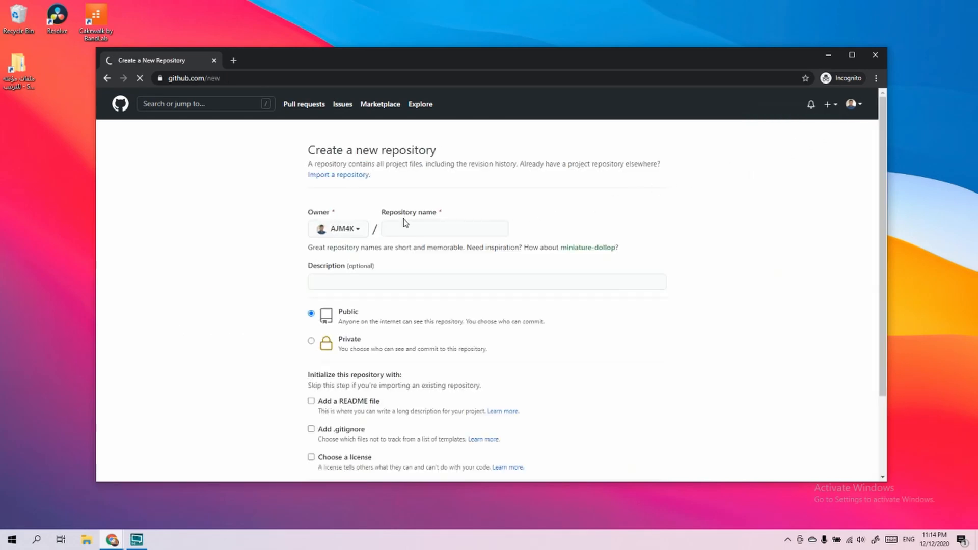
click(423, 226)
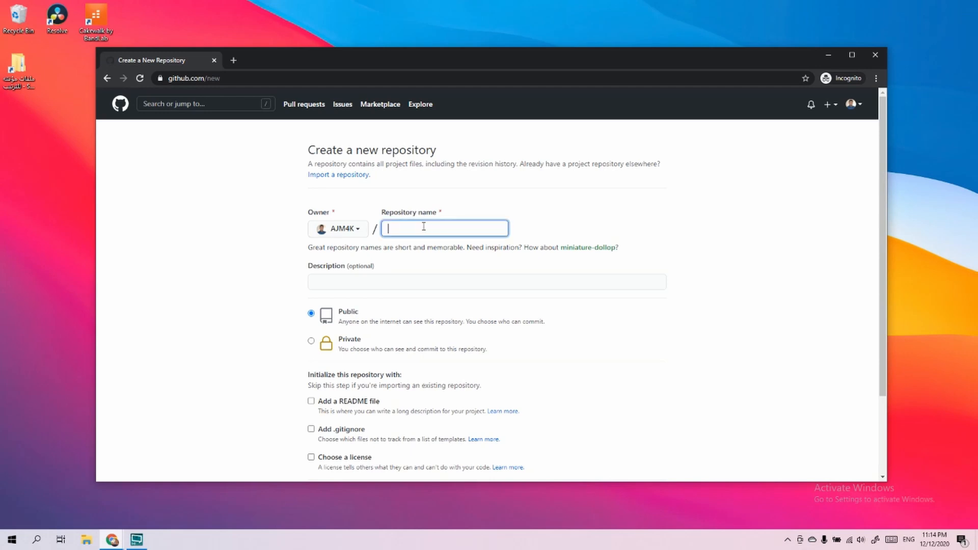
text(hello-world)
- Enter "this is a hello world first repo" as the repository's description
click(334, 280)
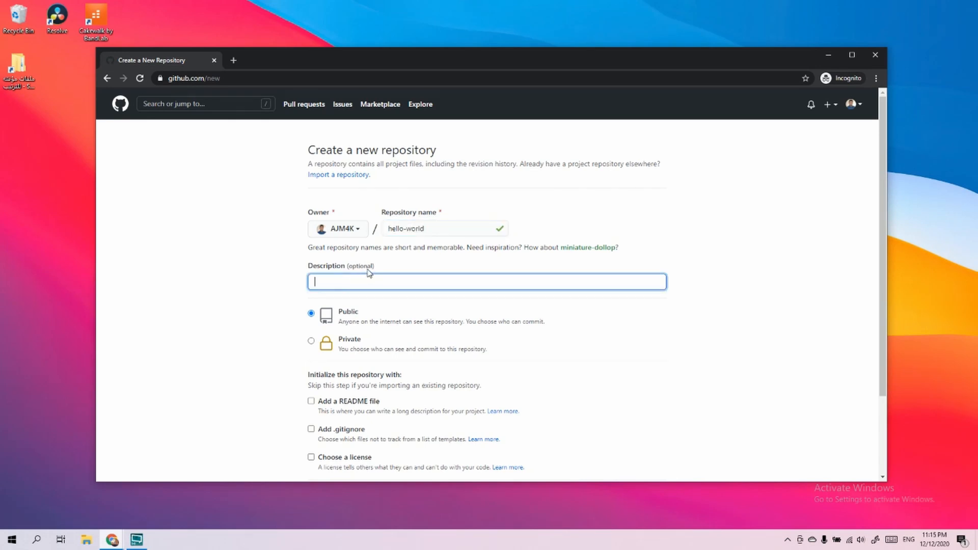
text(this is )
text(a hello w)
text(orld firs)
text(t pro)
key(BackSpace)
key(BackSpace)
key(BackSpace)
text(reop)
key(BackSpace)
key(BackSpace)
key(BackSpace)
text(po)
- Examine the explanations of the Public and Private visibility options and review the entered repository name and description
scroll(342, 321, down, 1)
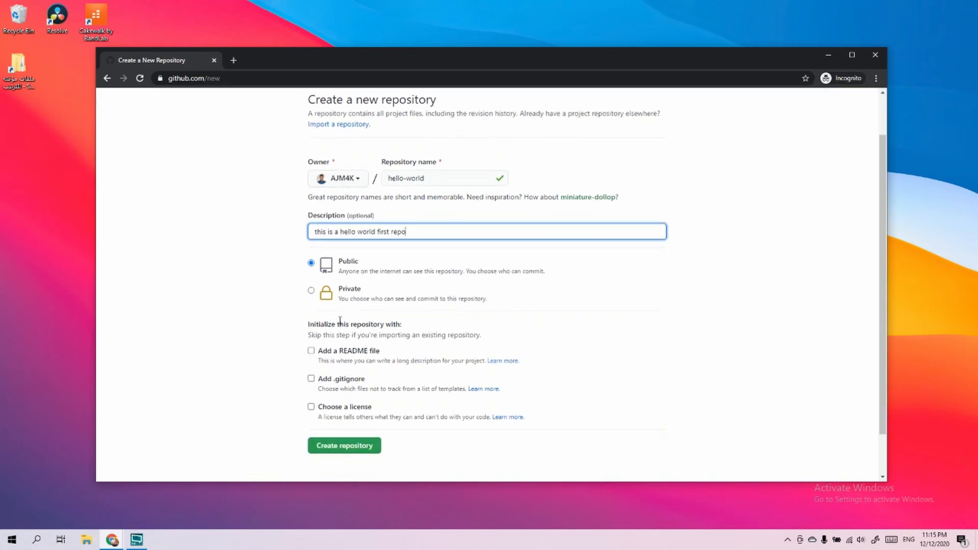
click(356, 274)
drag(356, 274, 541, 271)
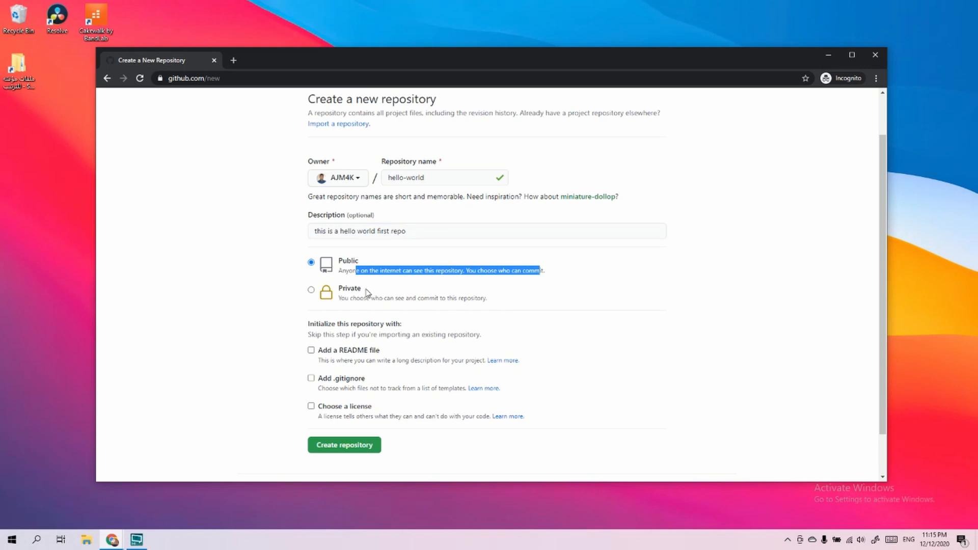
click(345, 298)
drag(345, 297, 417, 298)
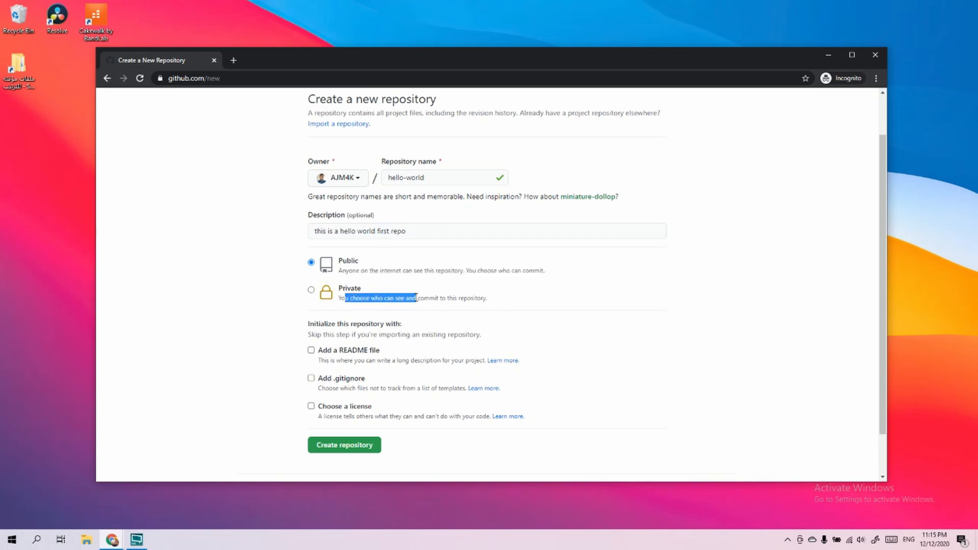
click(417, 298)
scroll(428, 234, down, 1)
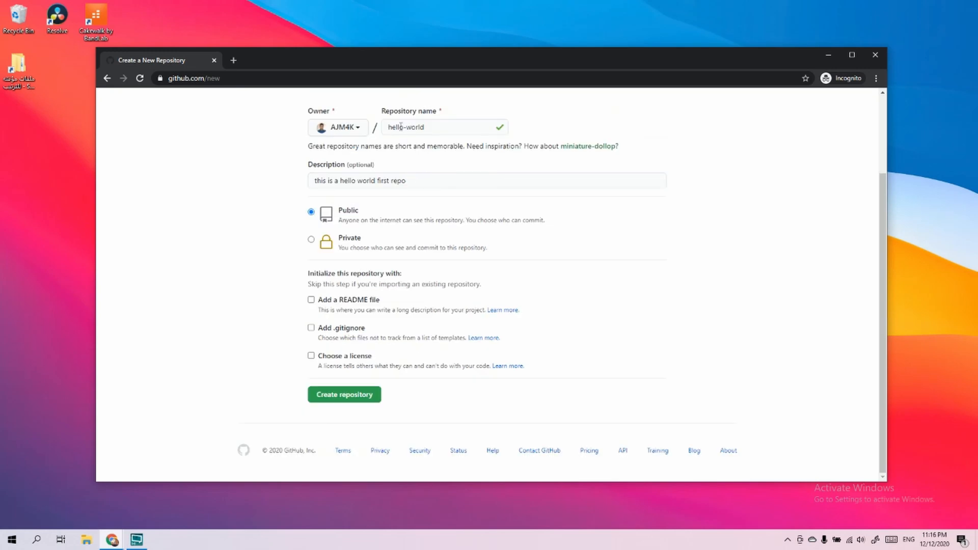
drag(400, 127, 427, 127)
drag(328, 181, 393, 178)
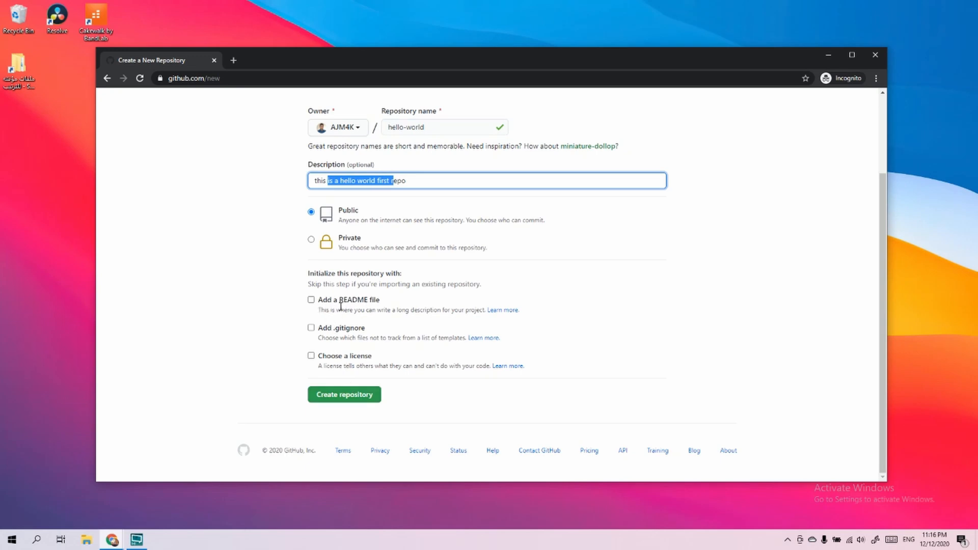
- Include a README file in the new repository and create it
click(312, 300)
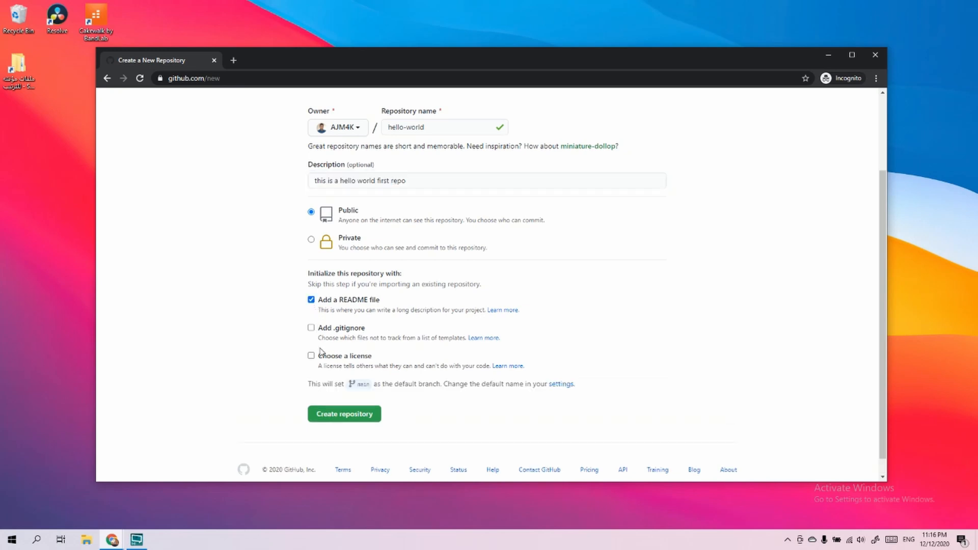
click(329, 420)
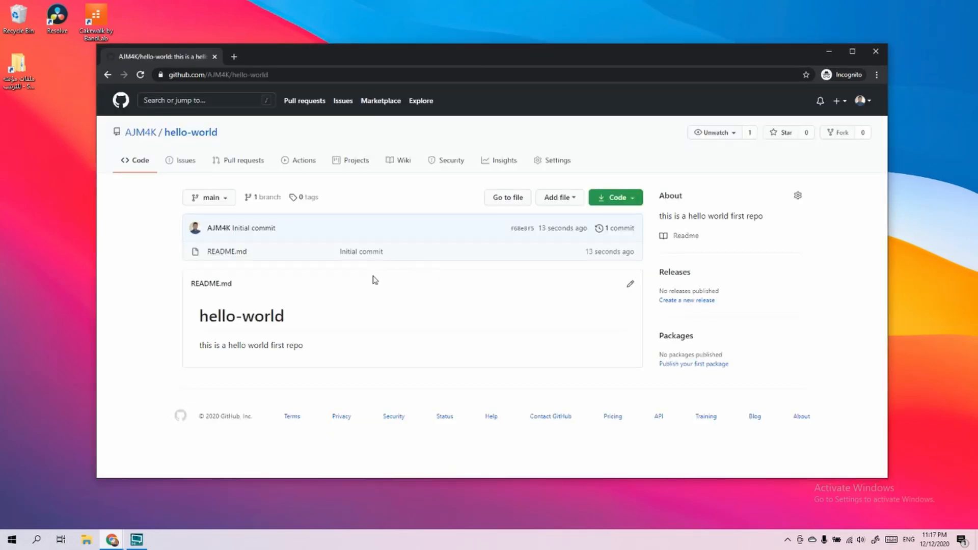
click(215, 197)
click(217, 199)
click(208, 202)
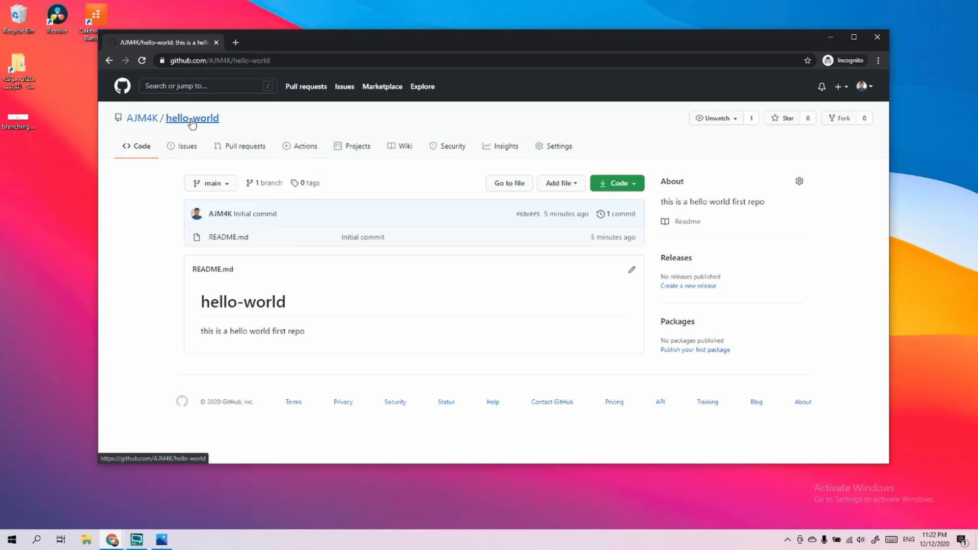
- Create a branch from main with the name "edit version 1" and check the repository's branch list
click(225, 185)
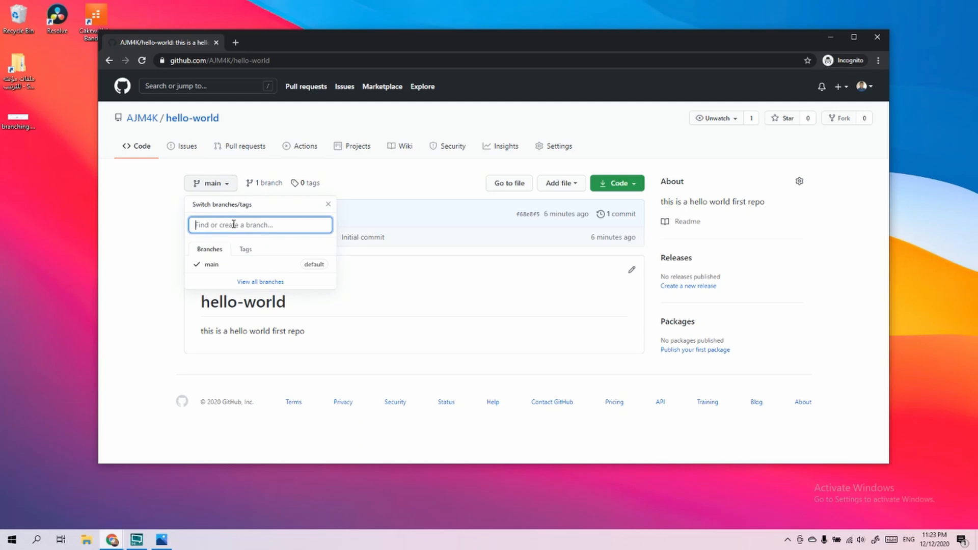
text(edi)
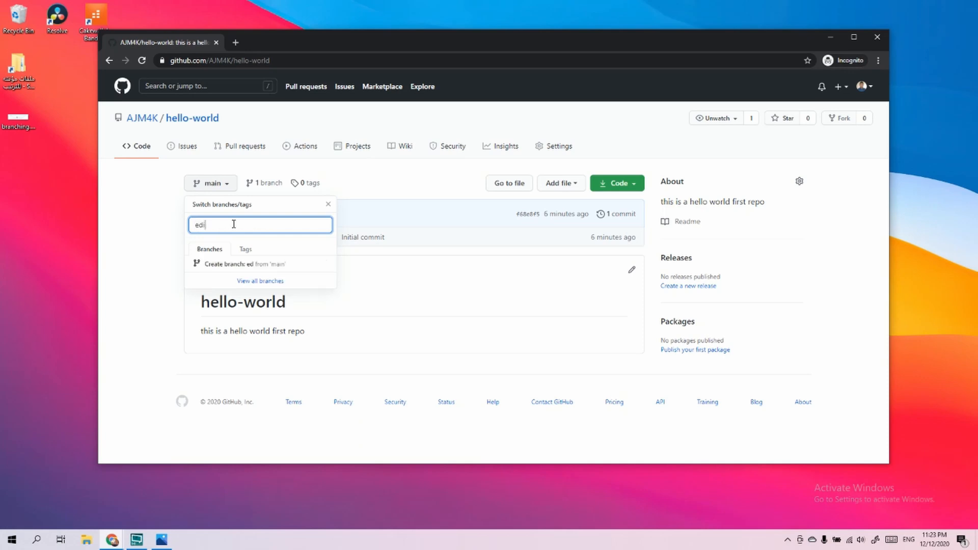
text(t version 1)
key(Return)
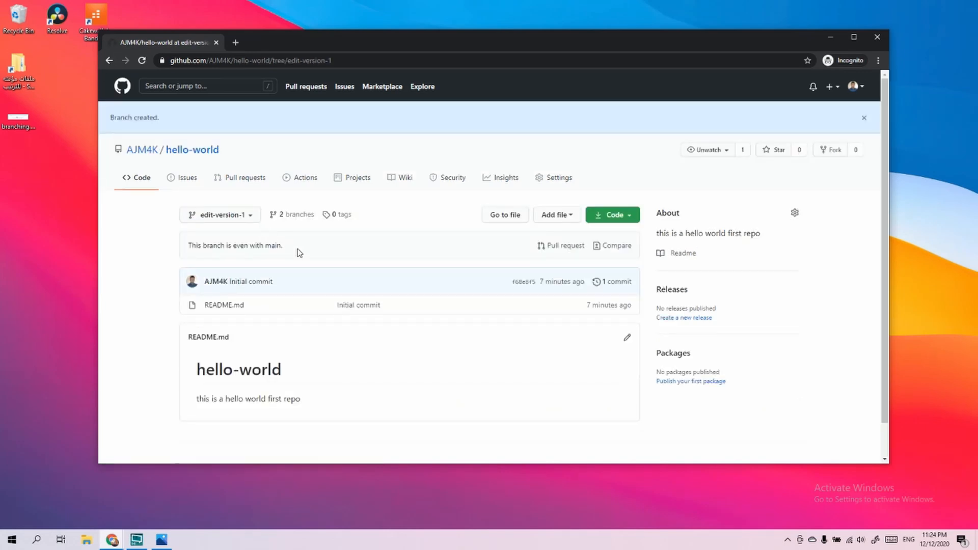
click(206, 216)
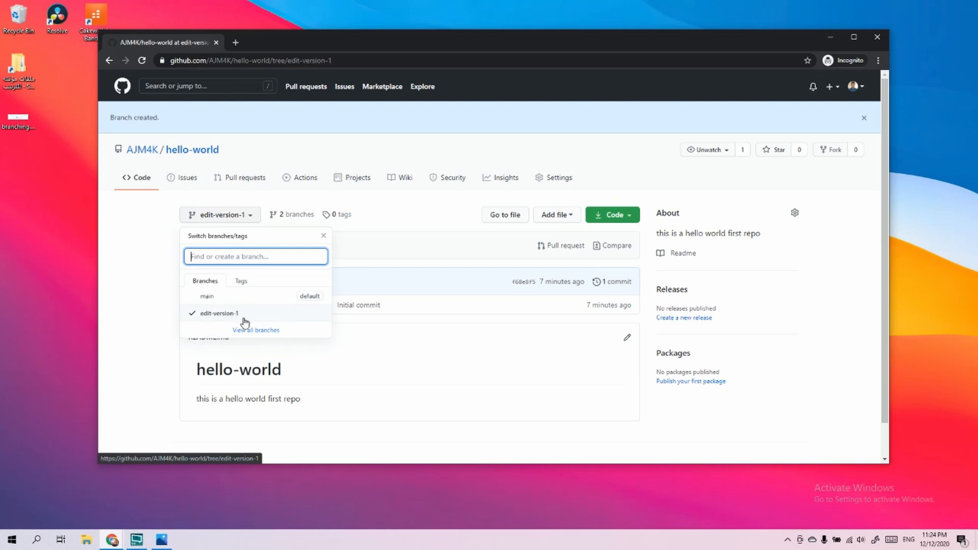
click(165, 337)
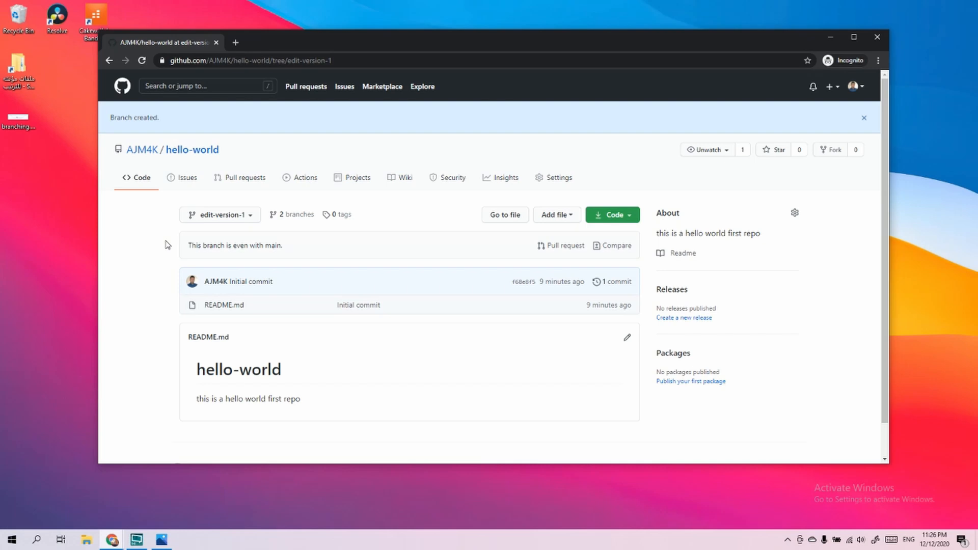
- Open README.md on the edit-version-1 branch for editing and add a third line reading "this is a new changes"
click(221, 306)
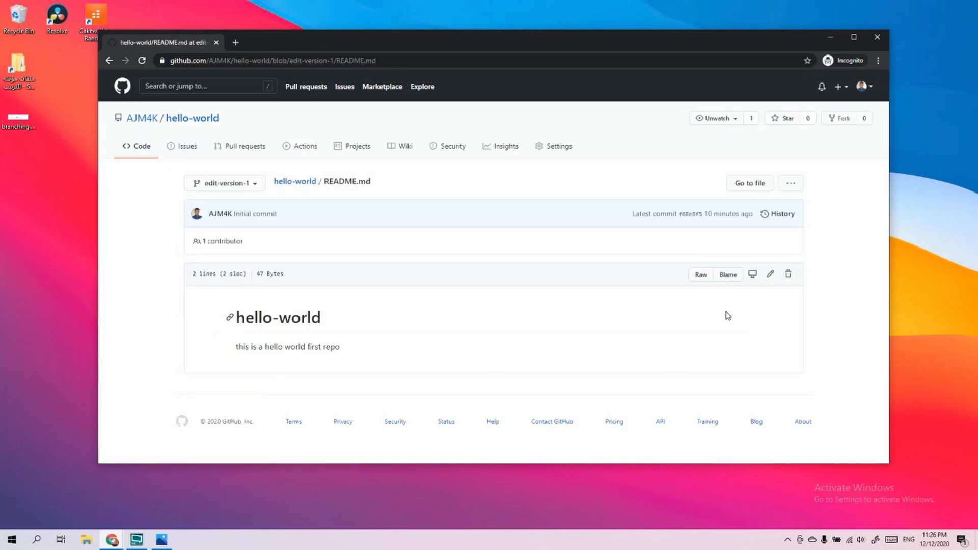
click(771, 277)
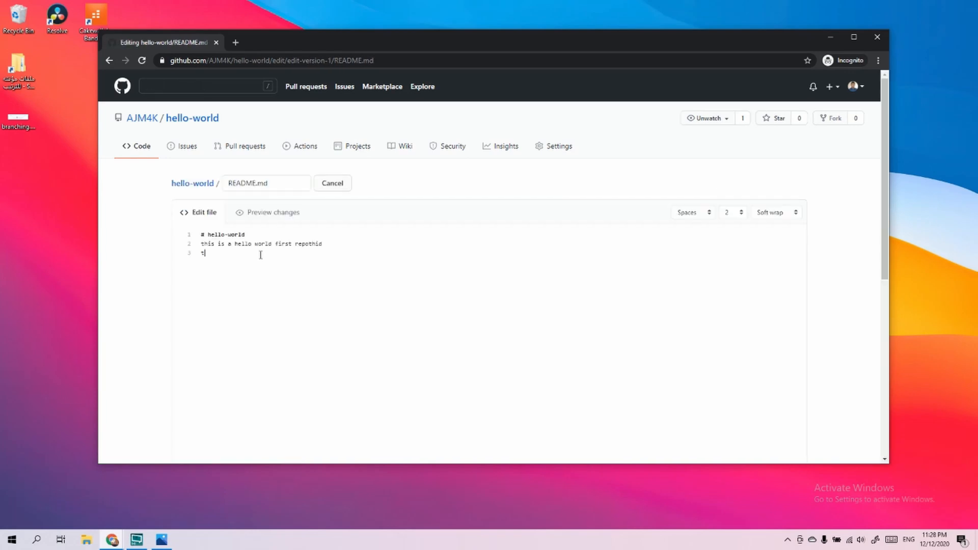
text(his is a new changes)
- Commit the README.md edit directly to the edit-version-1 branch with the message "we done the work"
scroll(273, 277, down, 8)
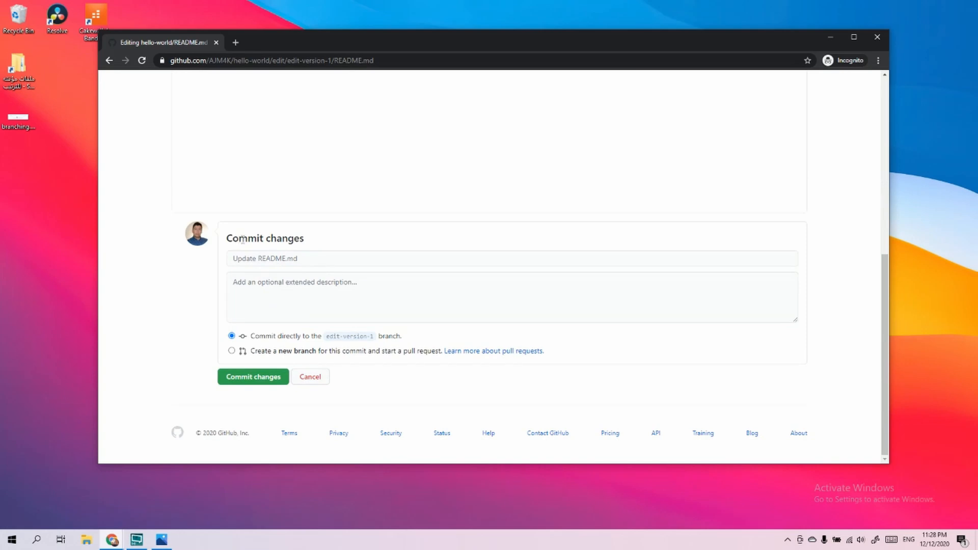
drag(242, 238, 283, 238)
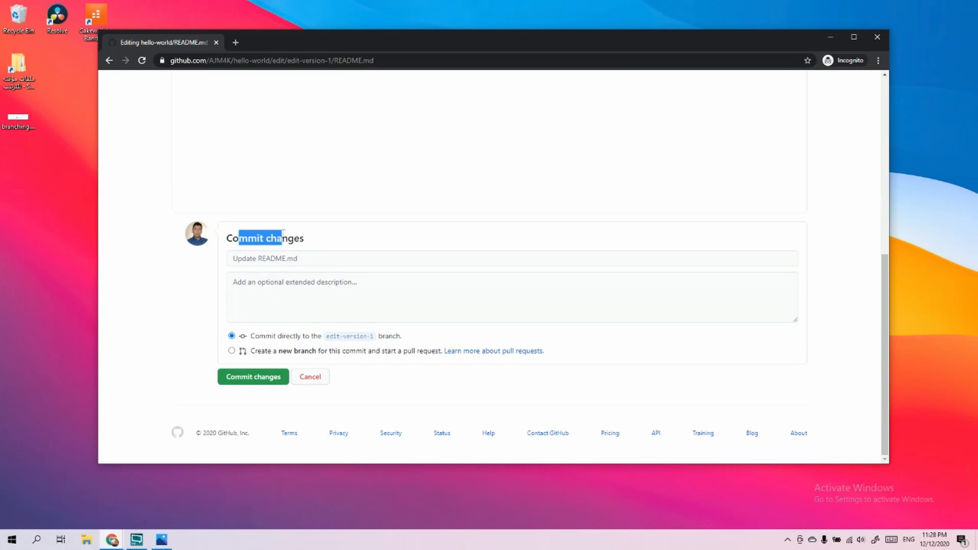
click(259, 260)
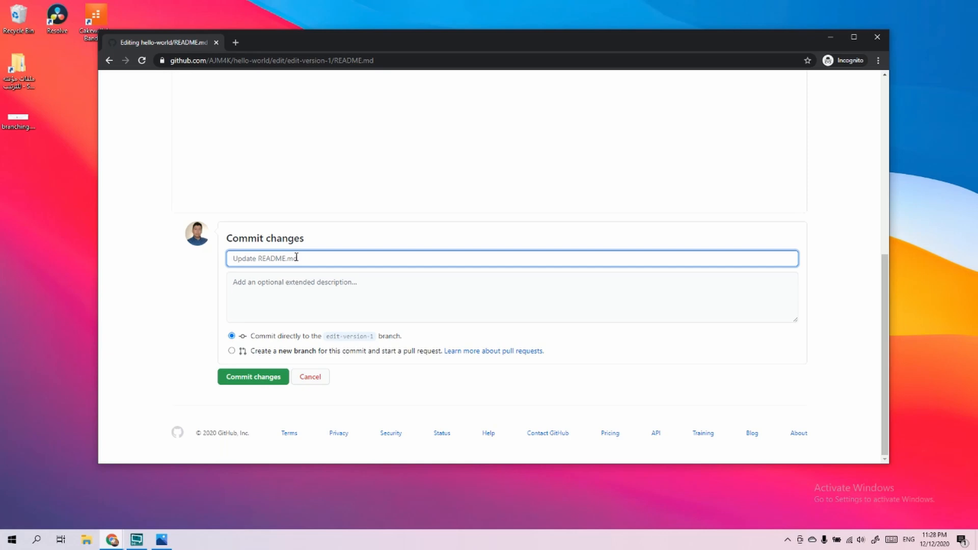
click(254, 286)
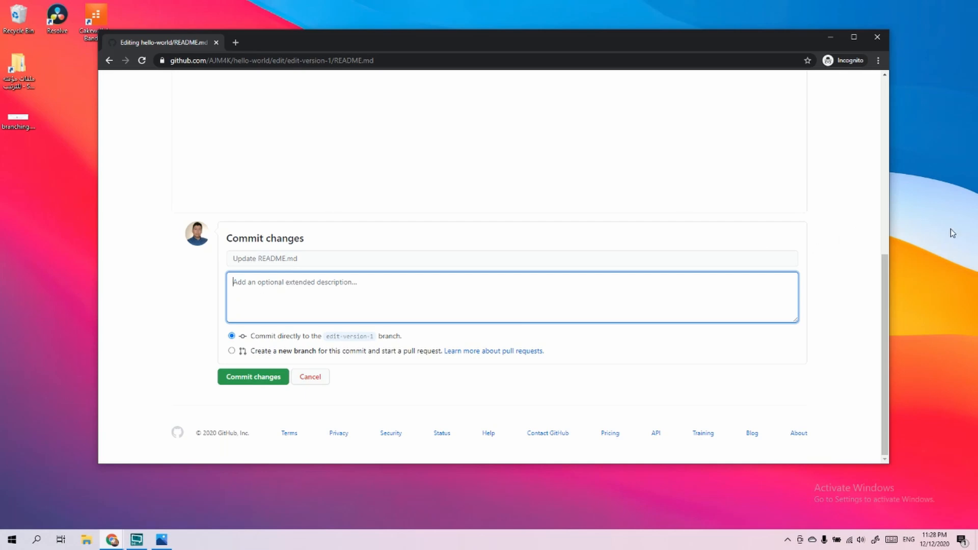
click(290, 258)
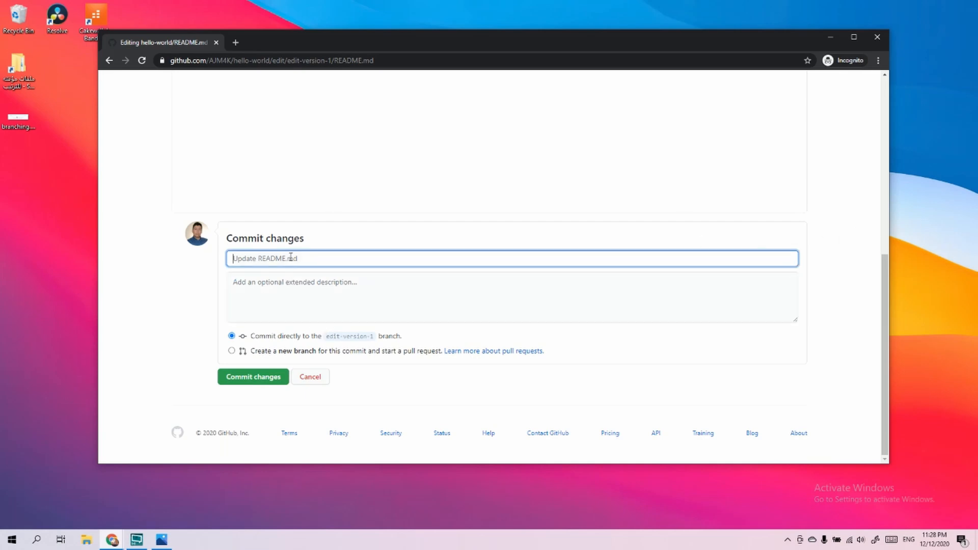
text(we done the work)
click(244, 377)
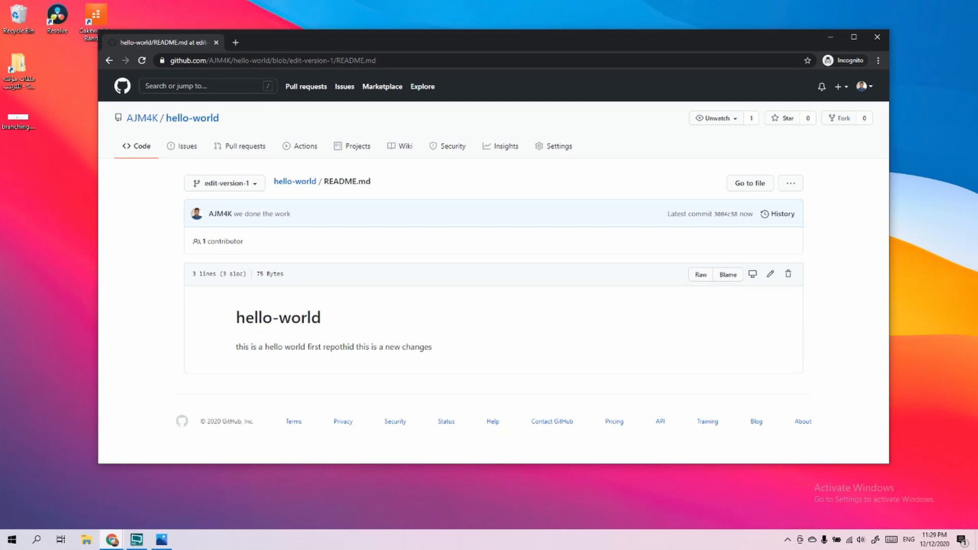
- Compare README.md between the edit-version-1 and main branches, returning to edit-version-1 at the end
drag(359, 347, 430, 347)
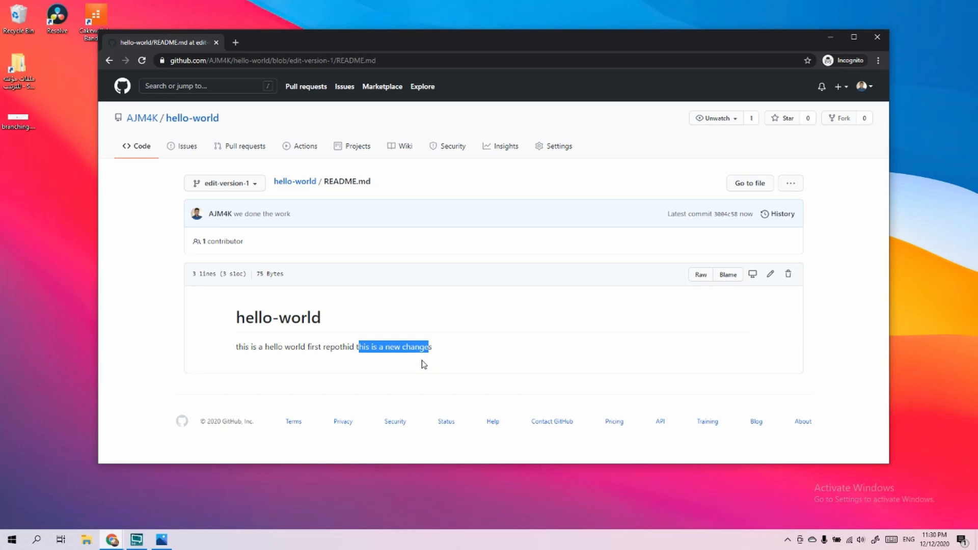
click(248, 185)
click(228, 264)
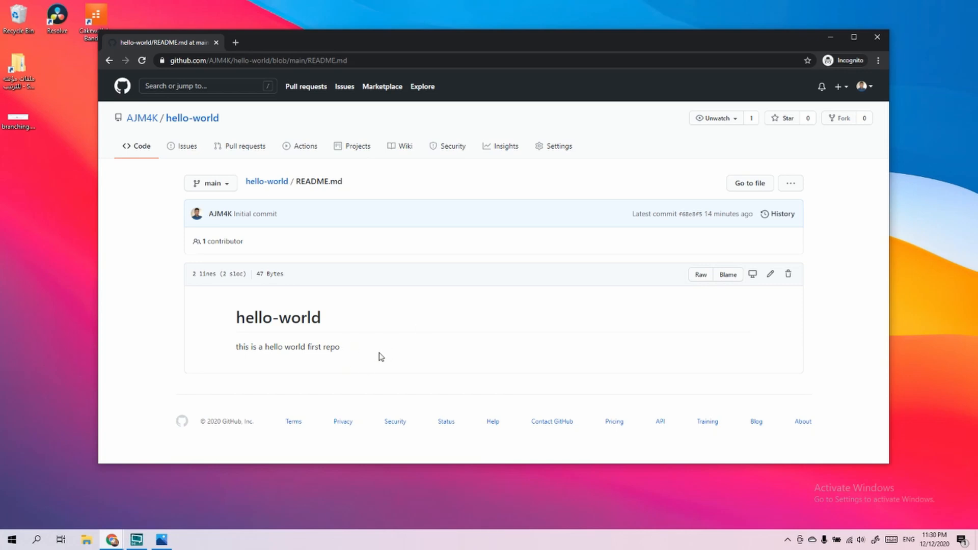
click(211, 184)
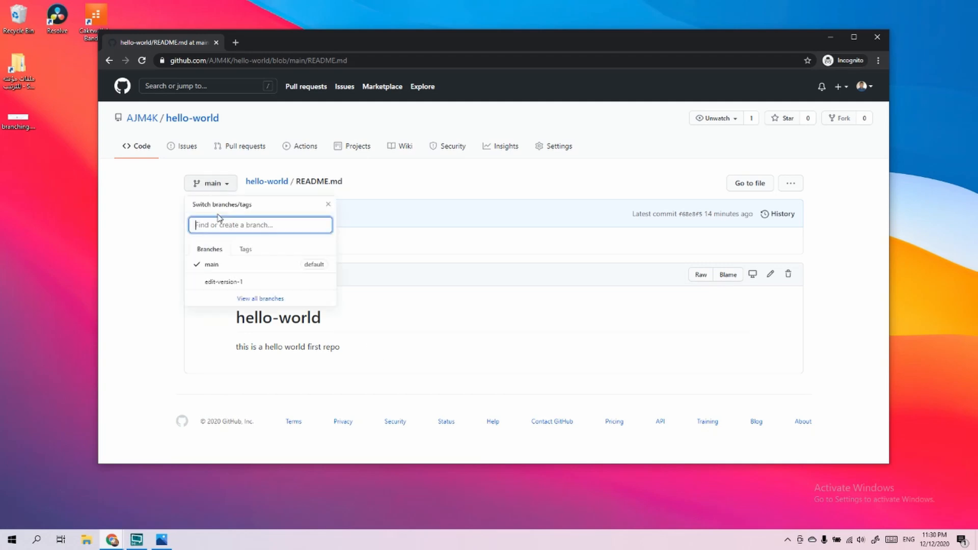
click(223, 288)
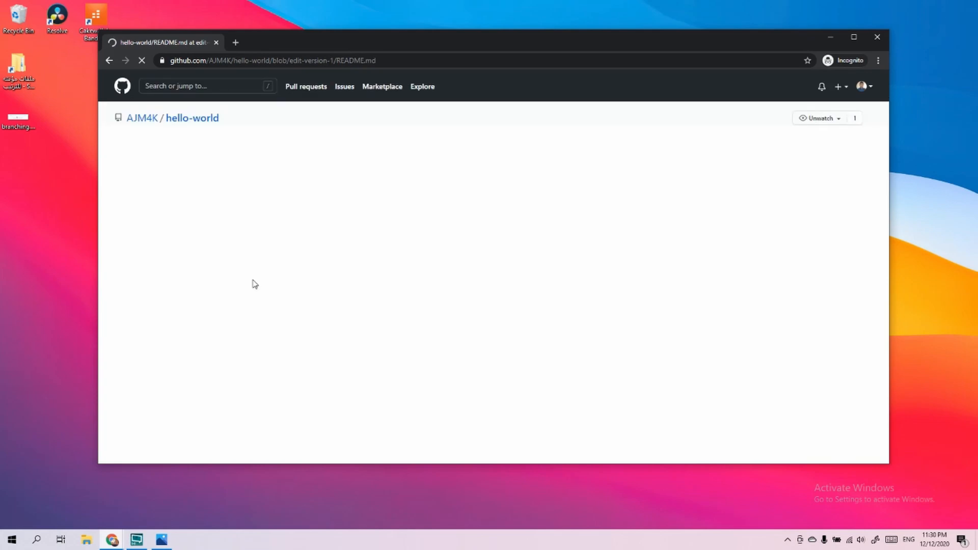
drag(527, 47, 527, 57)
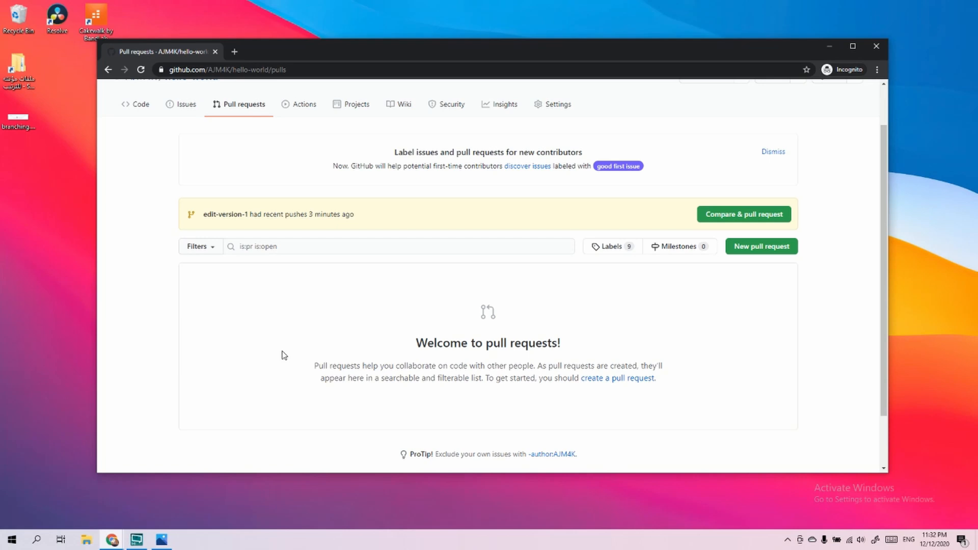
- Start a new pull request in the hello-world repository
scroll(154, 219, up, 1)
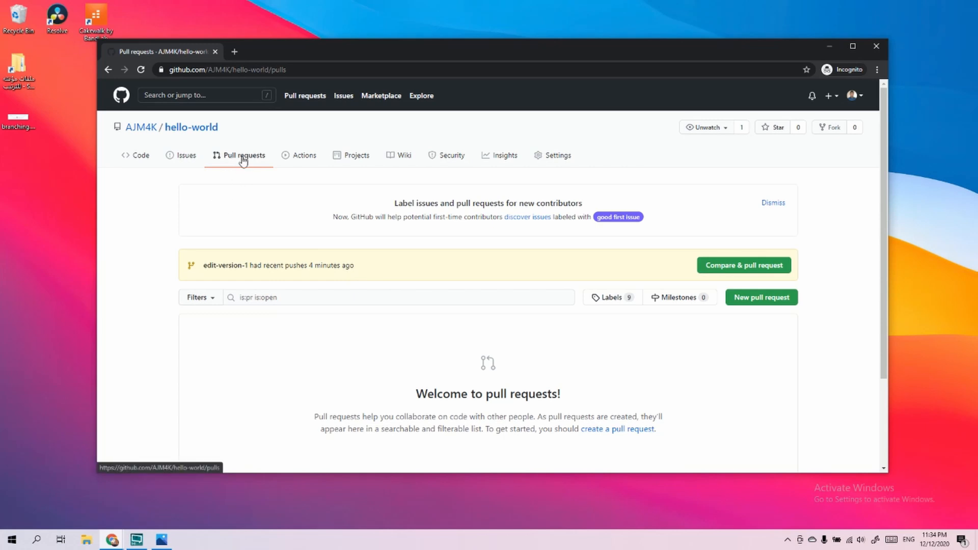
click(759, 301)
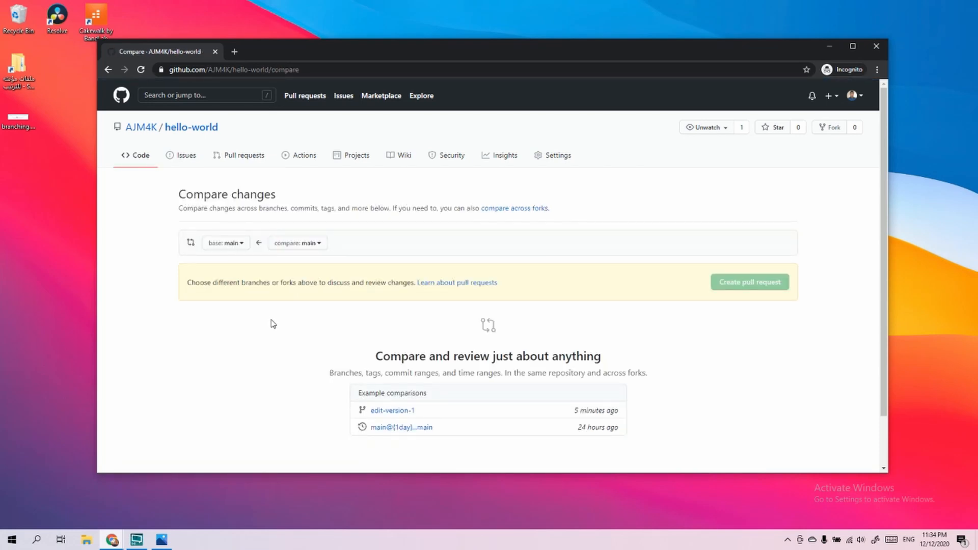
scroll(269, 324, down, 2)
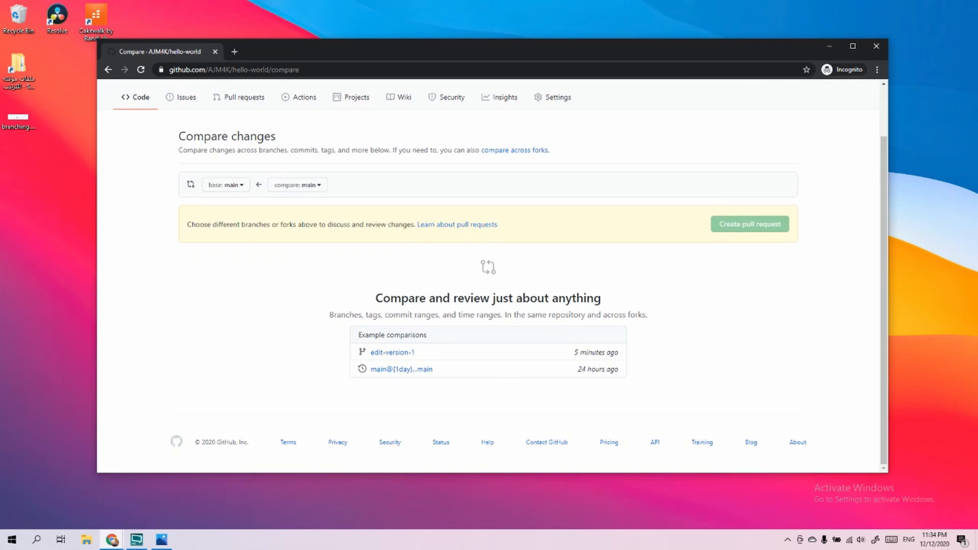
drag(450, 298, 391, 298)
scroll(284, 275, up, 1)
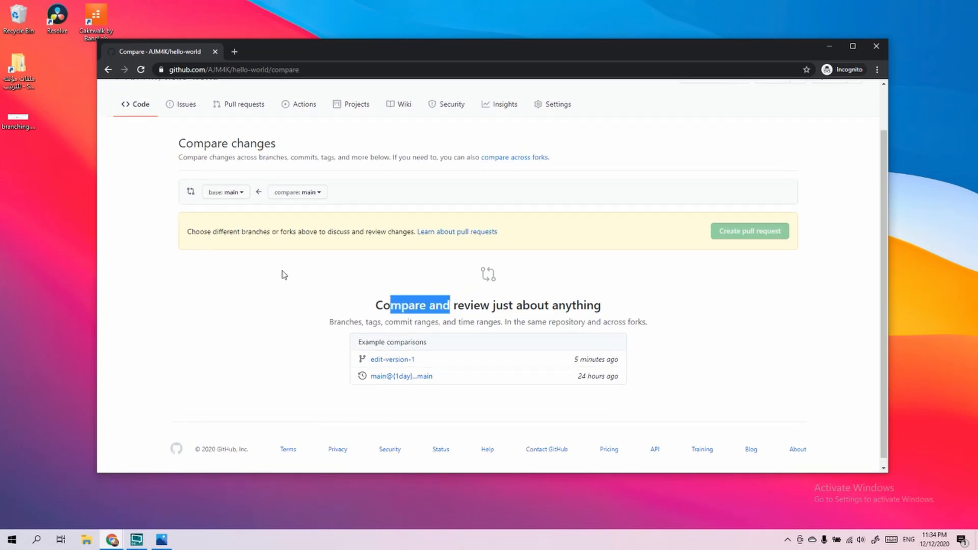
- Compare the edit-version-1 branch against the base branch main and review the README.md differences
click(229, 193)
click(228, 270)
click(296, 193)
click(288, 265)
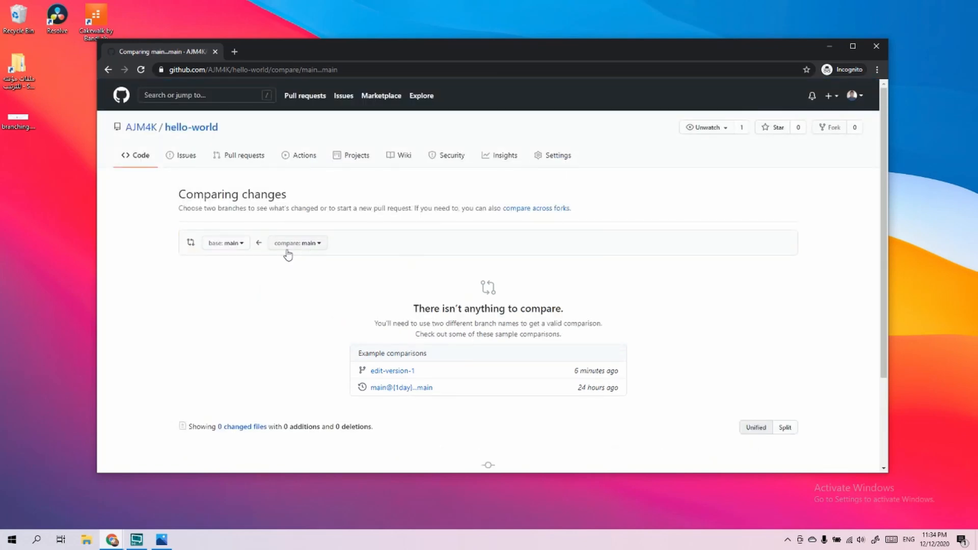
click(288, 246)
click(301, 337)
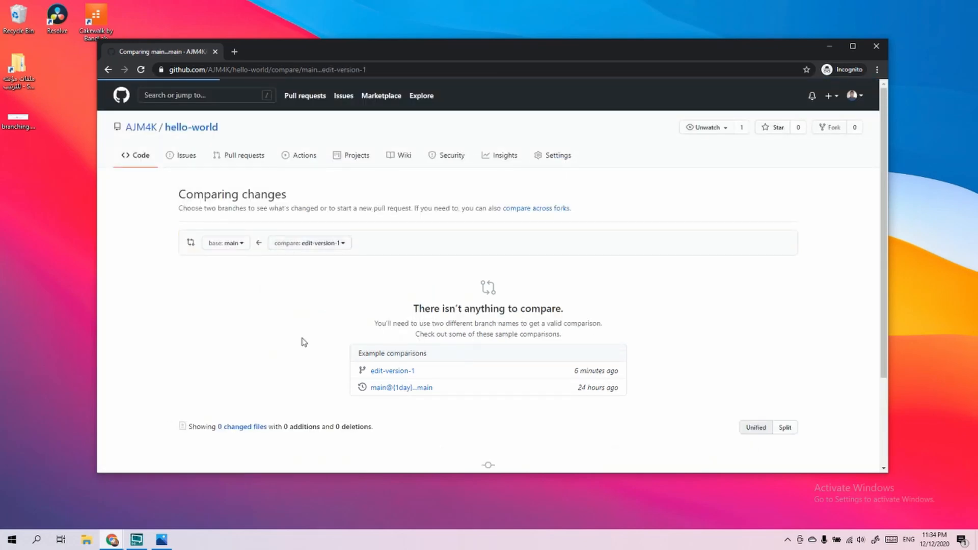
scroll(305, 342, down, 2)
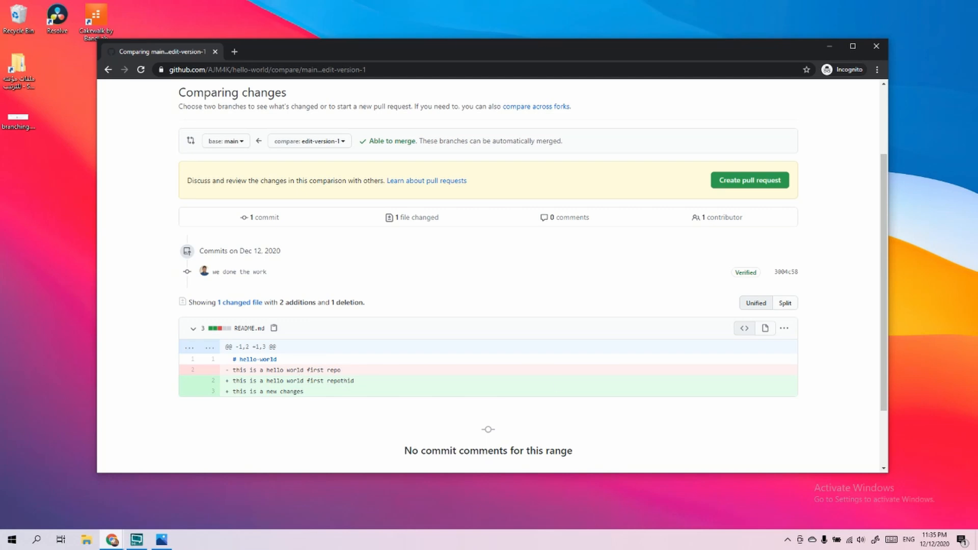
scroll(373, 384, up, 1)
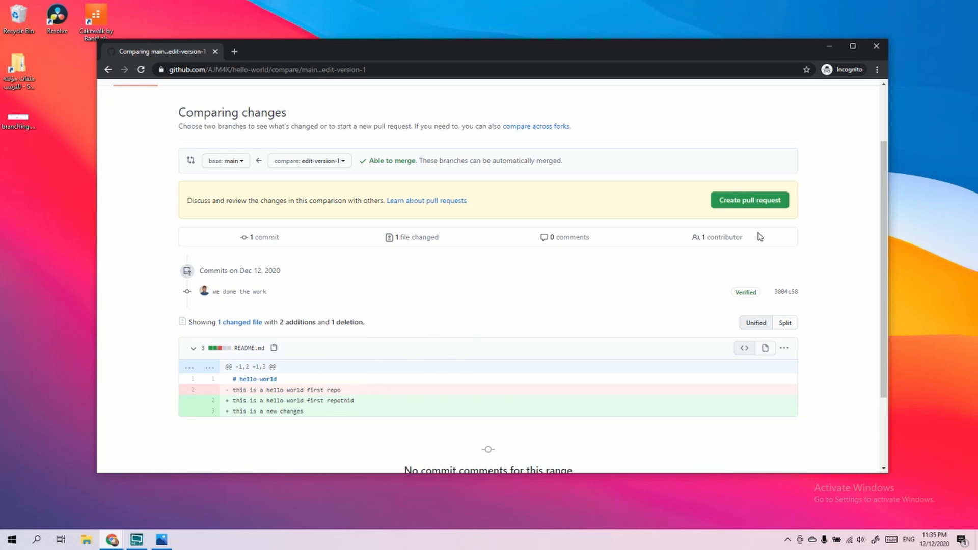
- Create the pull request with the title "we done the work" and the comment "we have done the change"
click(733, 211)
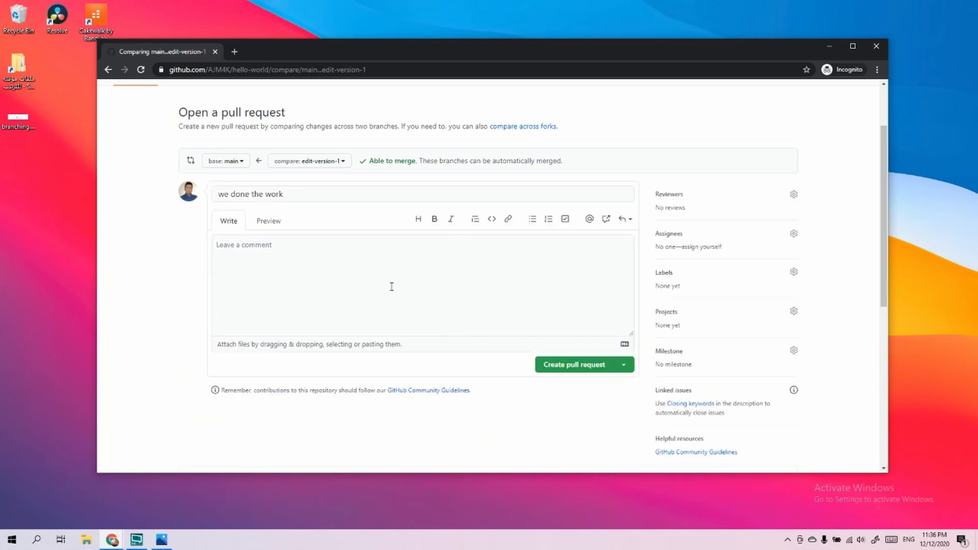
click(334, 200)
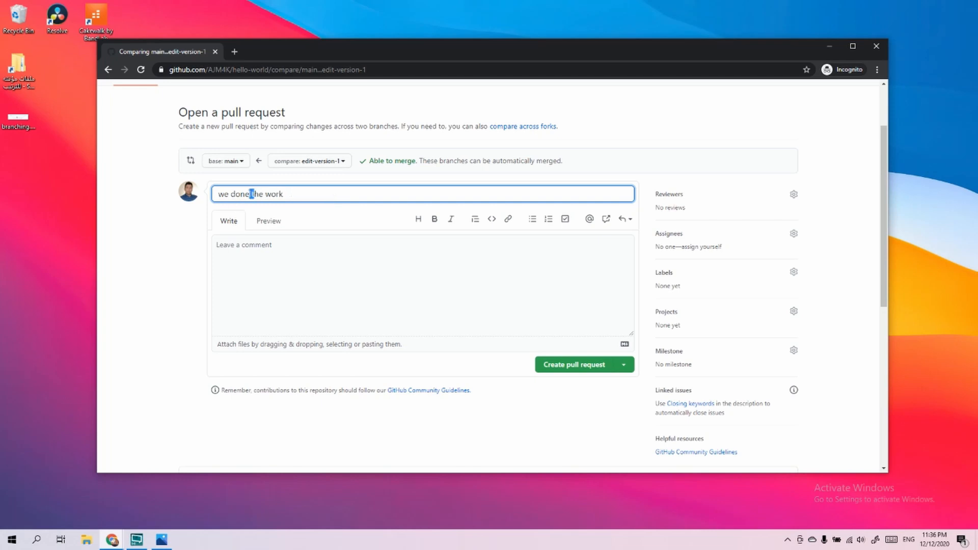
click(236, 260)
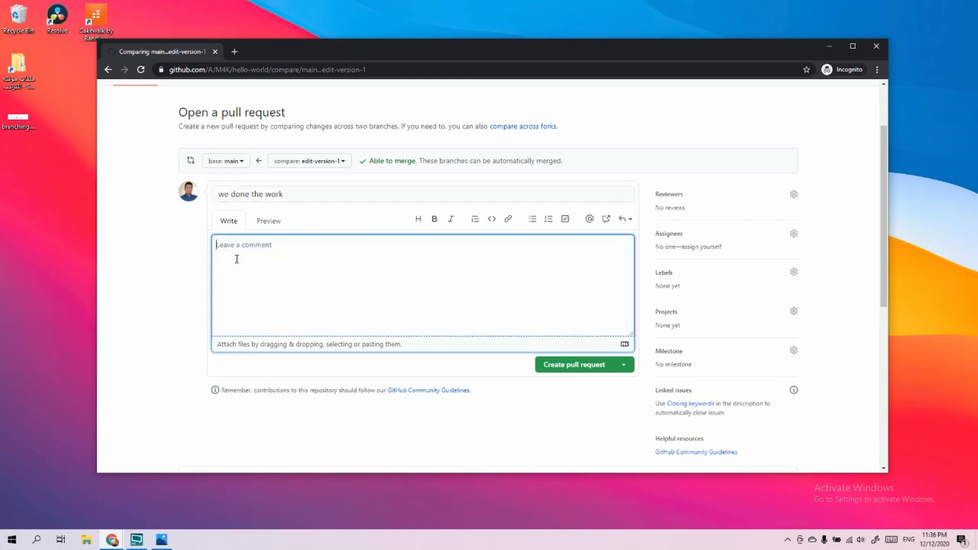
text(we have done the change)
click(555, 374)
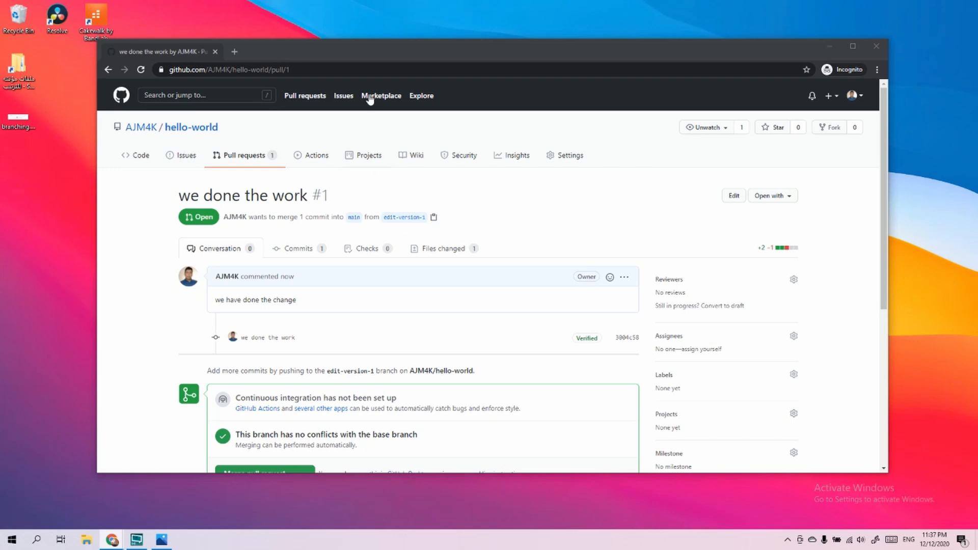
- Merge the "we done the work" pull request into main using the default merge commit message
mouse_move(375, 57)
mouse_down()
mouse_move(371, 48)
mouse_move(382, 49)
mouse_up()
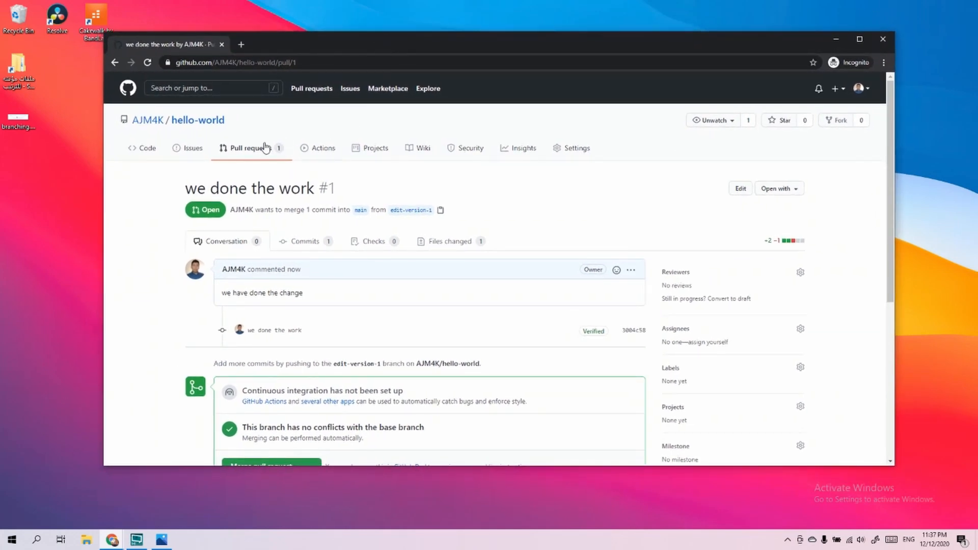
scroll(262, 152, down, 5)
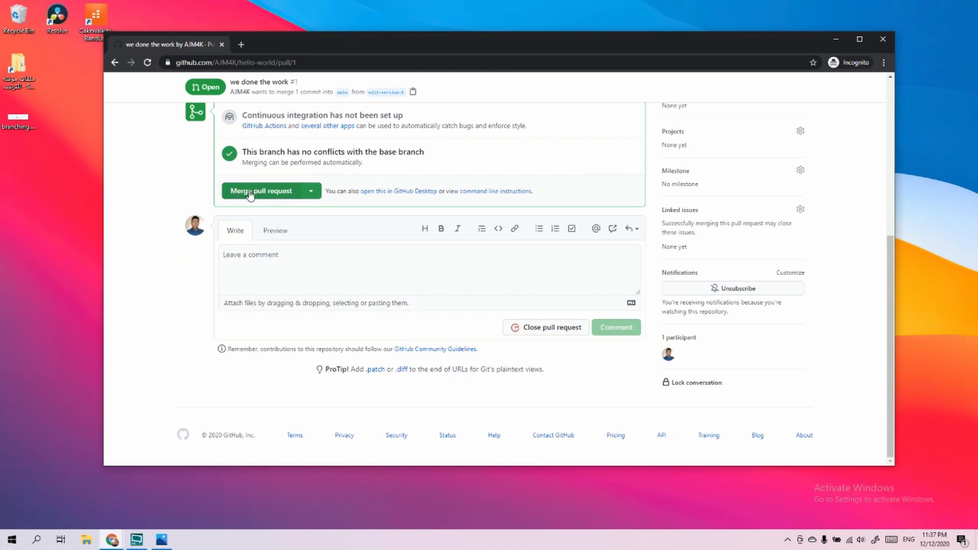
click(256, 191)
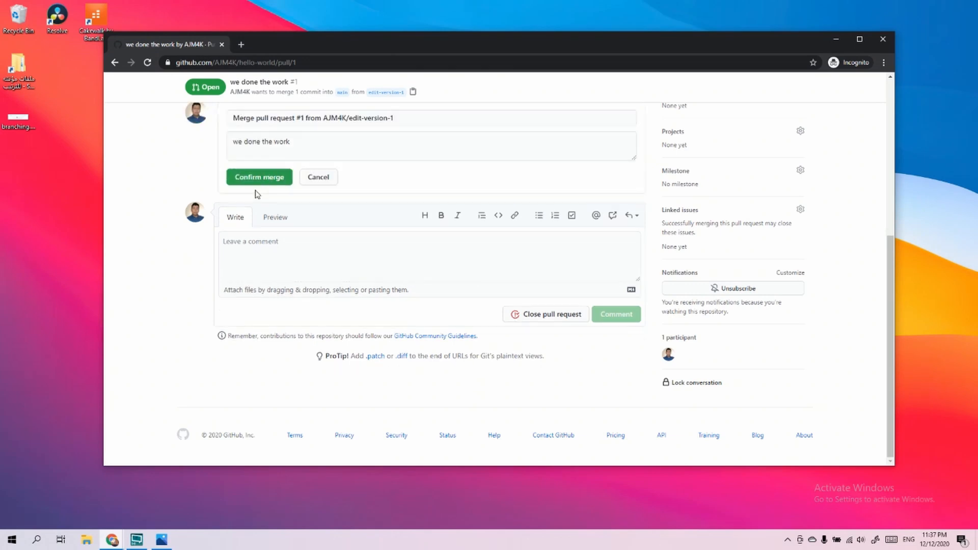
scroll(258, 197, up, 1)
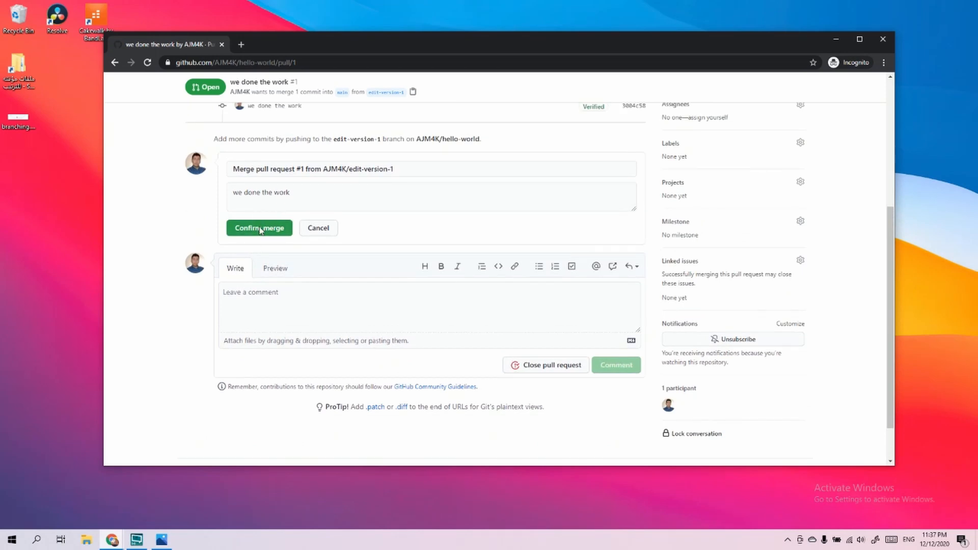
click(260, 228)
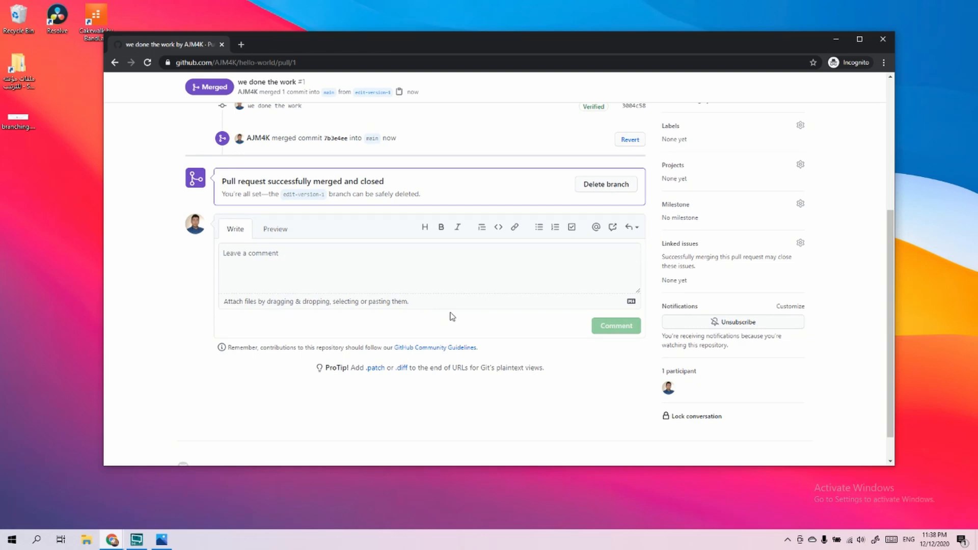
- Delete the merged edit-version-1 branch from the pull request and review the conversation history
scroll(450, 316, up, 2)
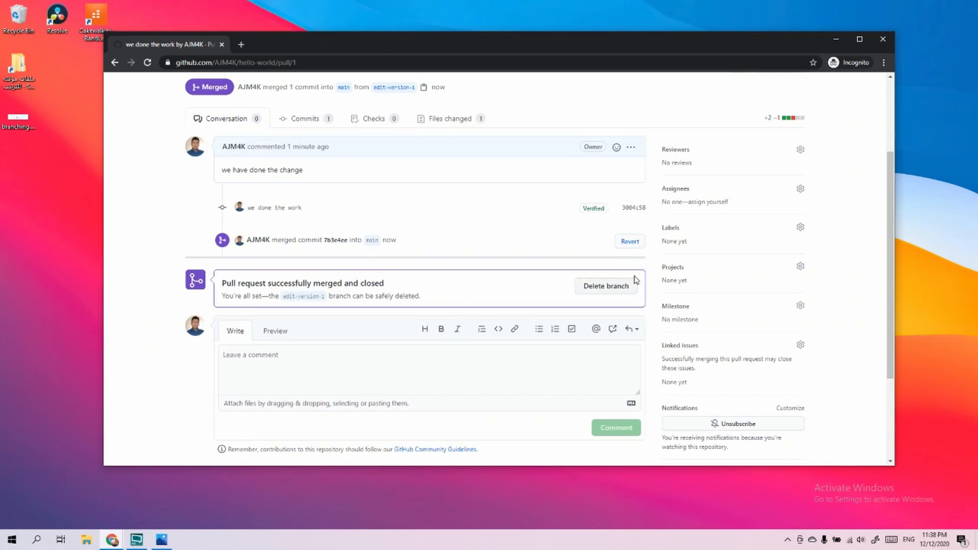
click(589, 285)
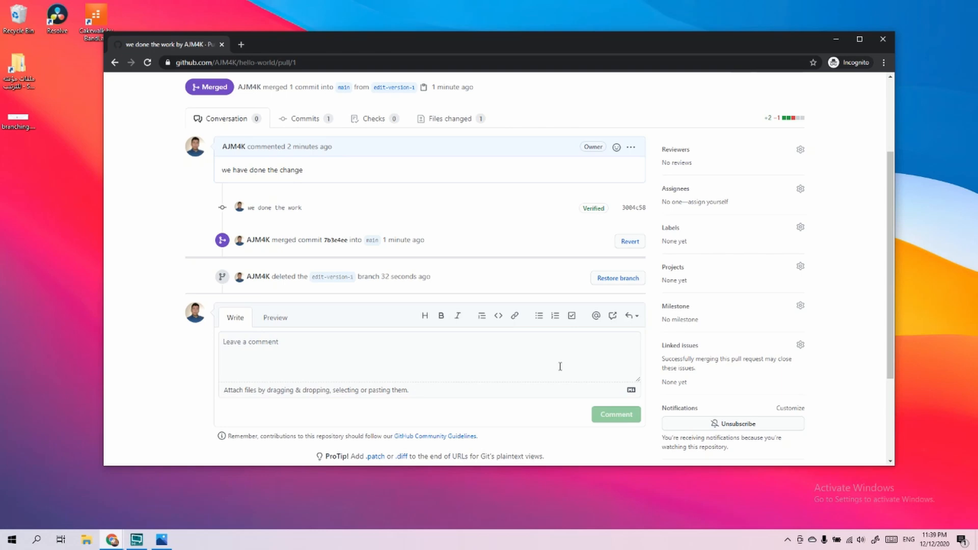
scroll(396, 295, up, 2)
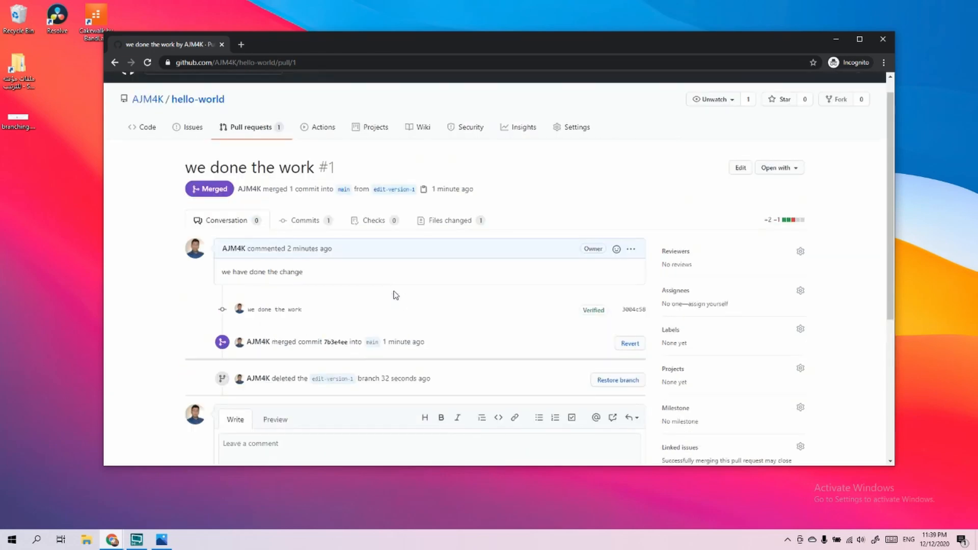